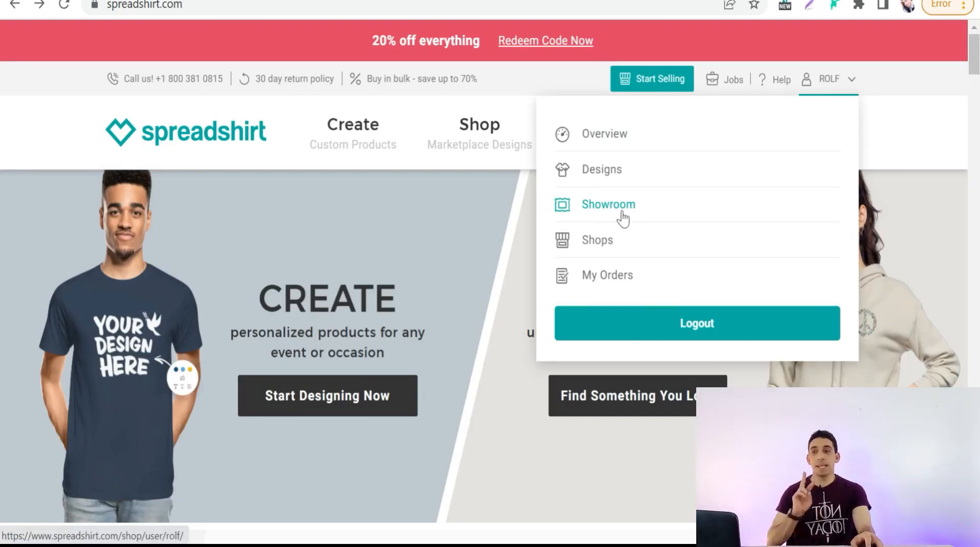
Step: Open the Showroom settings in the partner area
left_click(623, 215)
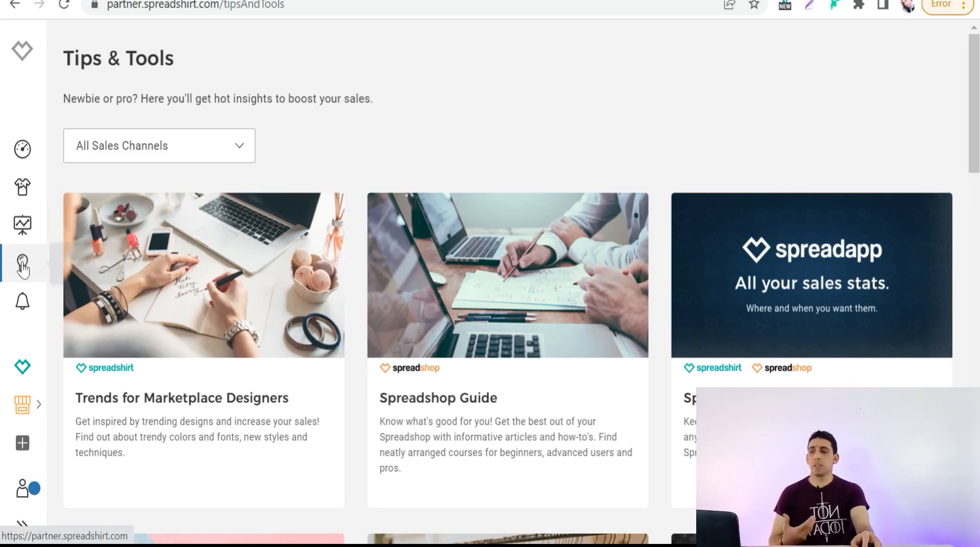
mouse_move(128, 276)
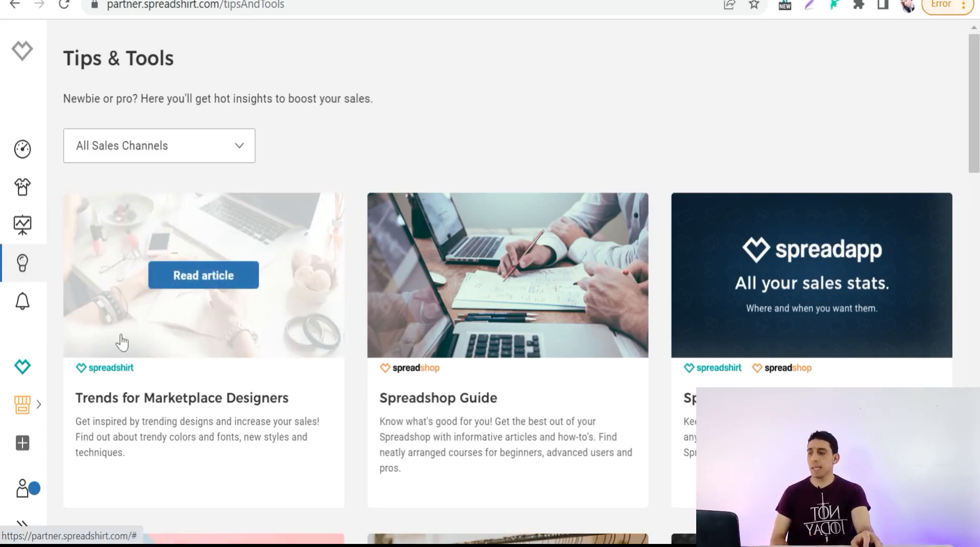
left_click(24, 375)
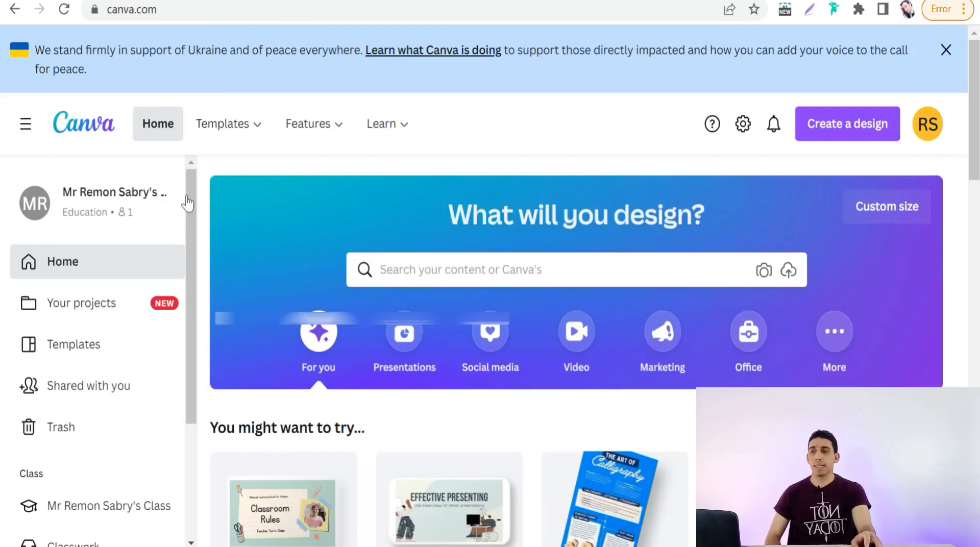
mouse_move(223, 123)
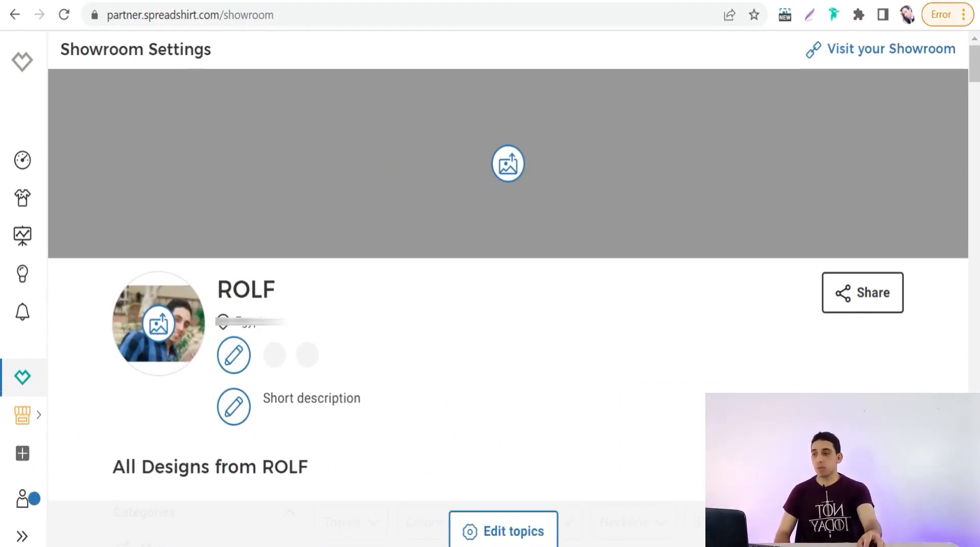
Step: Return to the Spreadshirt homepage, open the public Showroom from the account options and start editing it
left_click(15, 14)
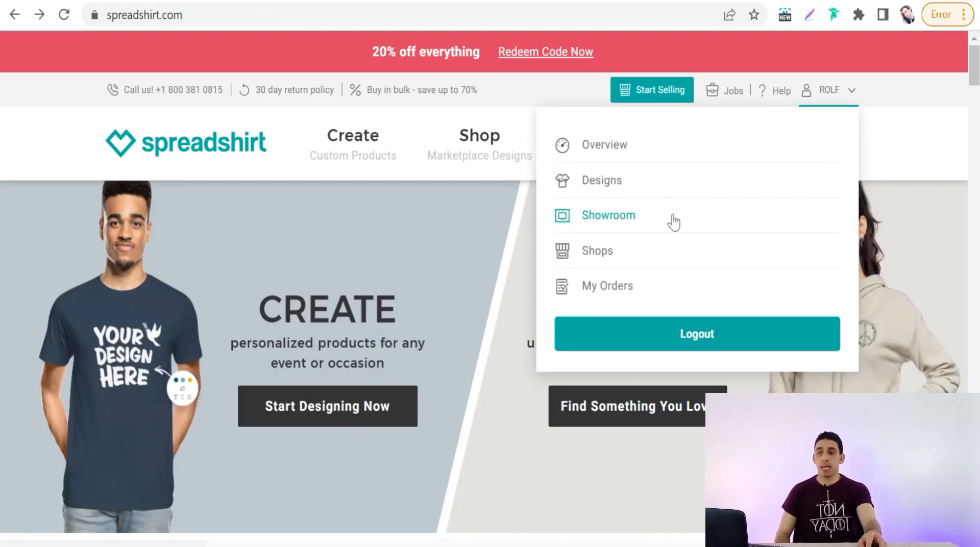
left_click(641, 229)
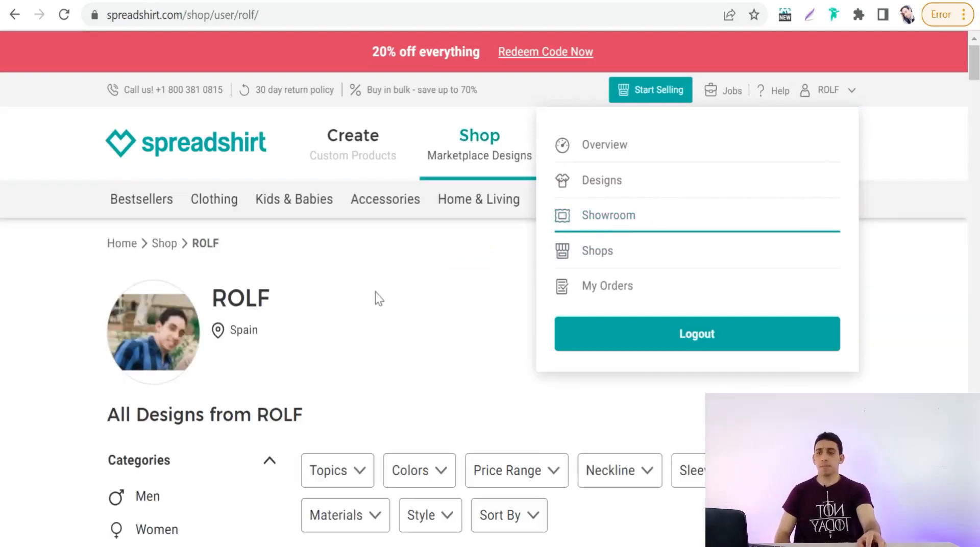
left_click(853, 97)
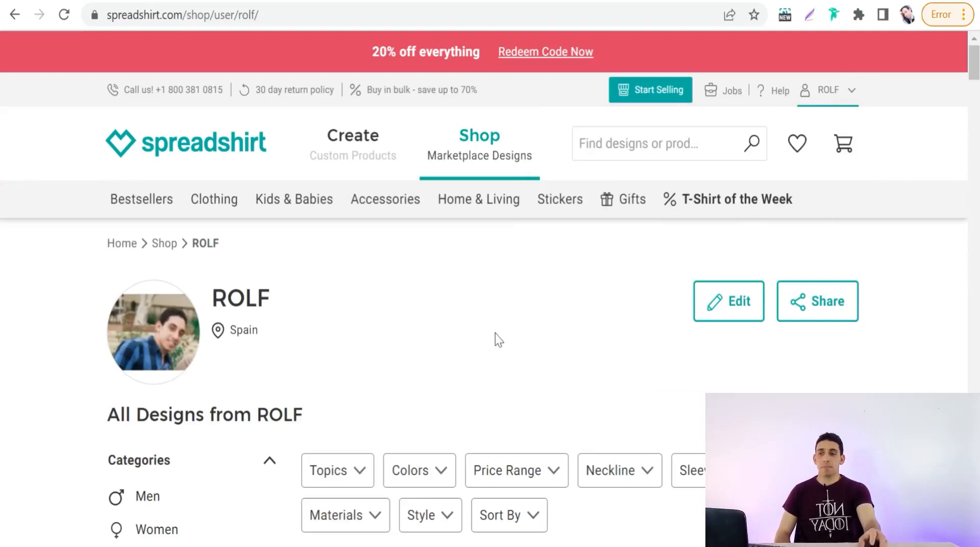
left_click(727, 317)
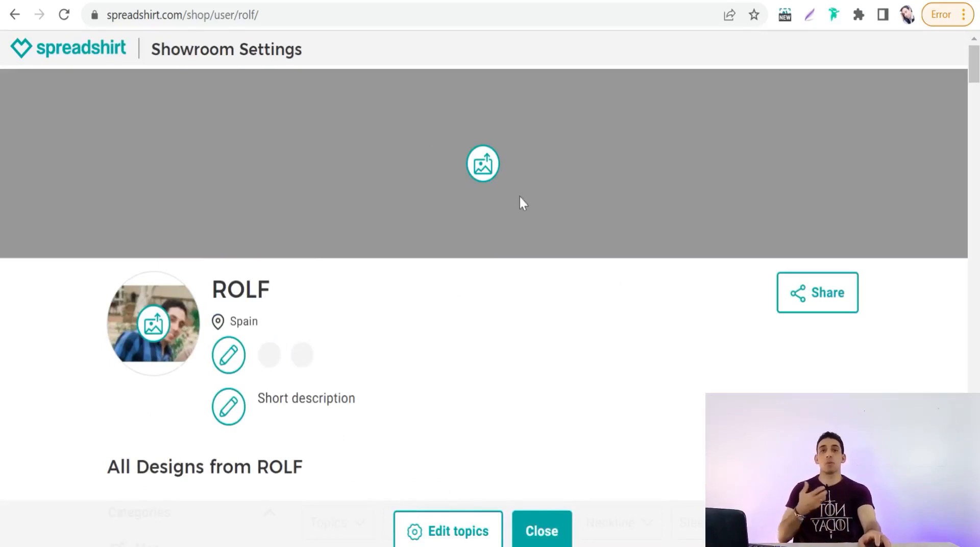
Step: View the social media link options available for the Showroom and leave them unset
left_click(229, 356)
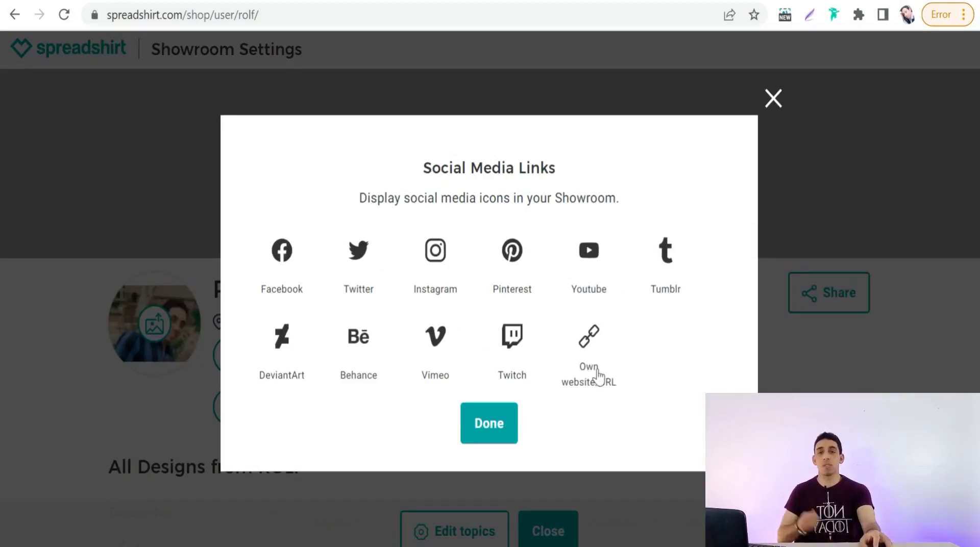
left_click(771, 104)
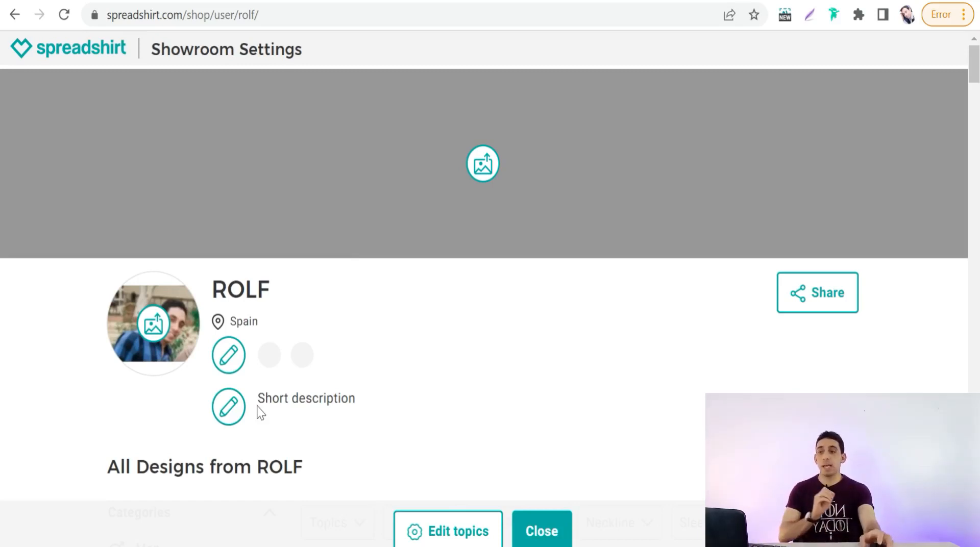
Step: Look through the Showroom's categories, product types and filters
scroll(373, 393, "down", 2)
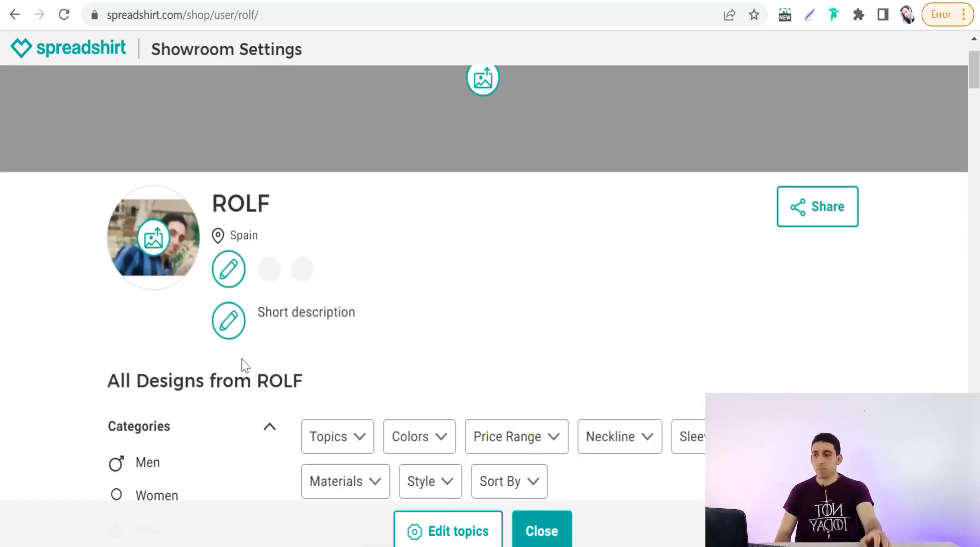
scroll(250, 367, "down", 2)
scroll(249, 367, "down", 1)
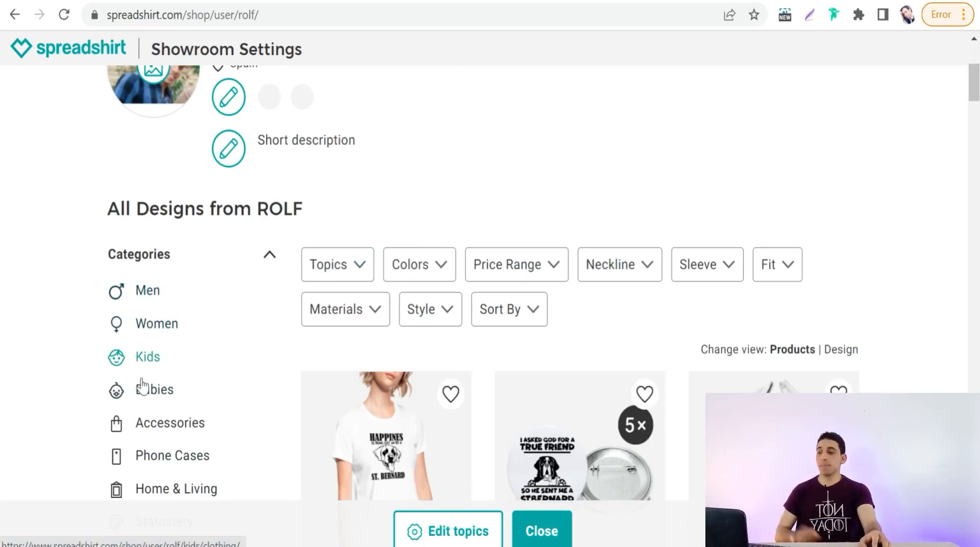
scroll(153, 382, "down", 2)
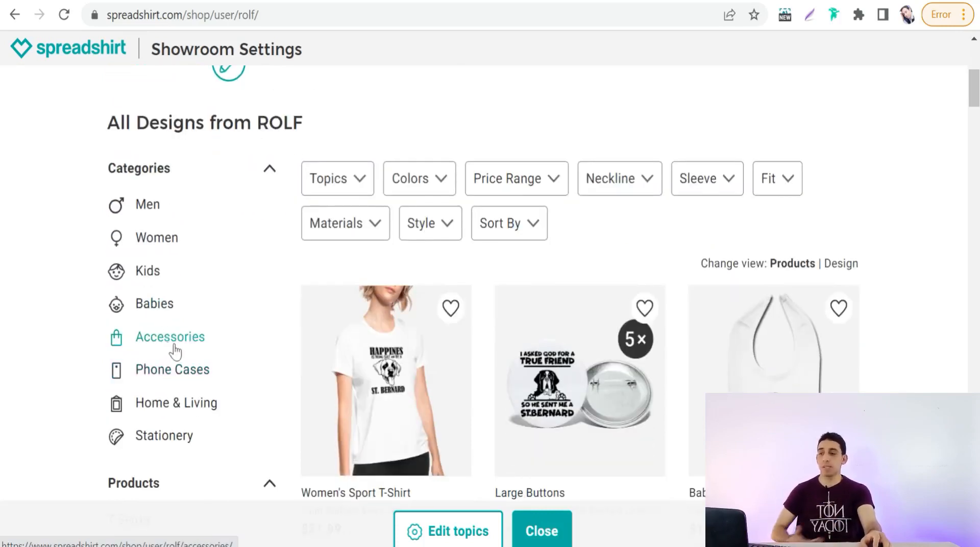
scroll(193, 380, "down", 4)
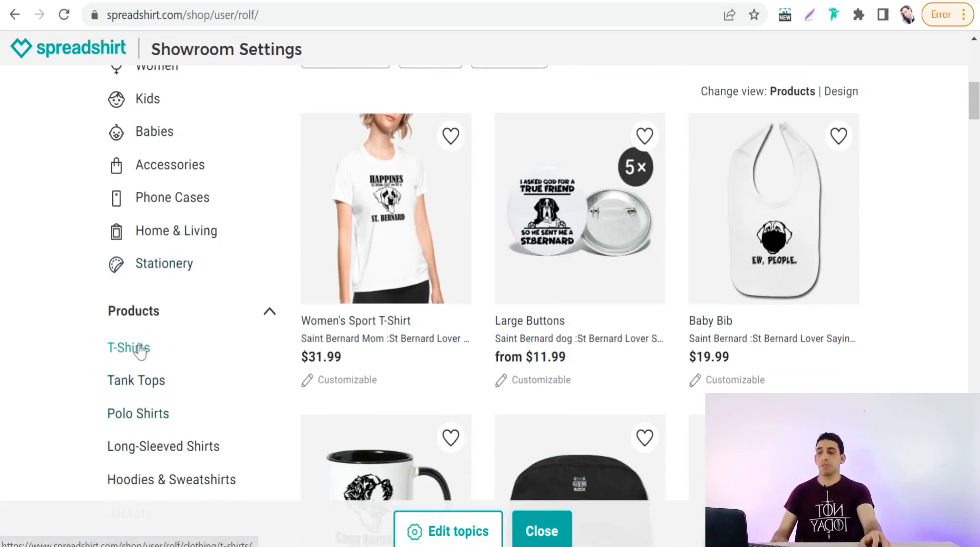
scroll(153, 357, "down", 2)
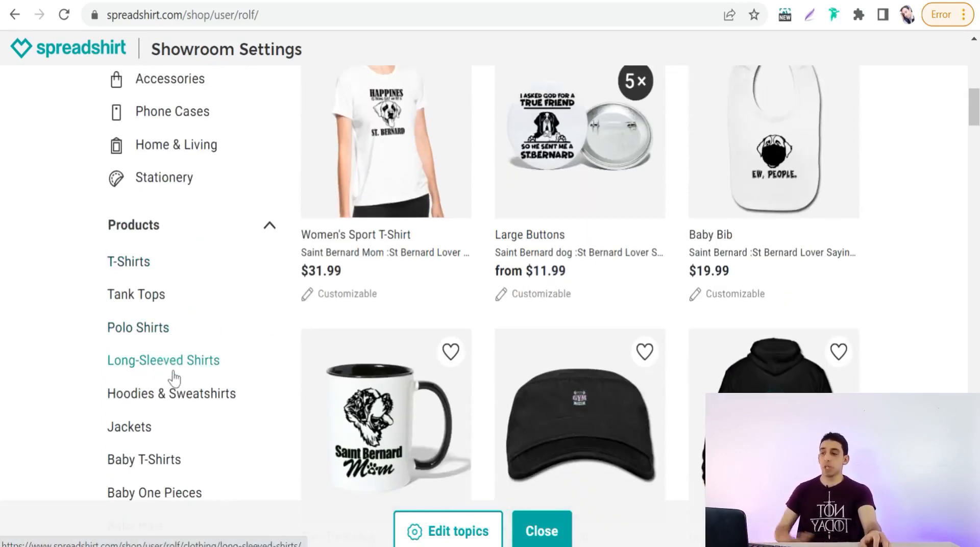
scroll(164, 429, "down", 2)
scroll(201, 396, "up", 4)
scroll(271, 393, "up", 5)
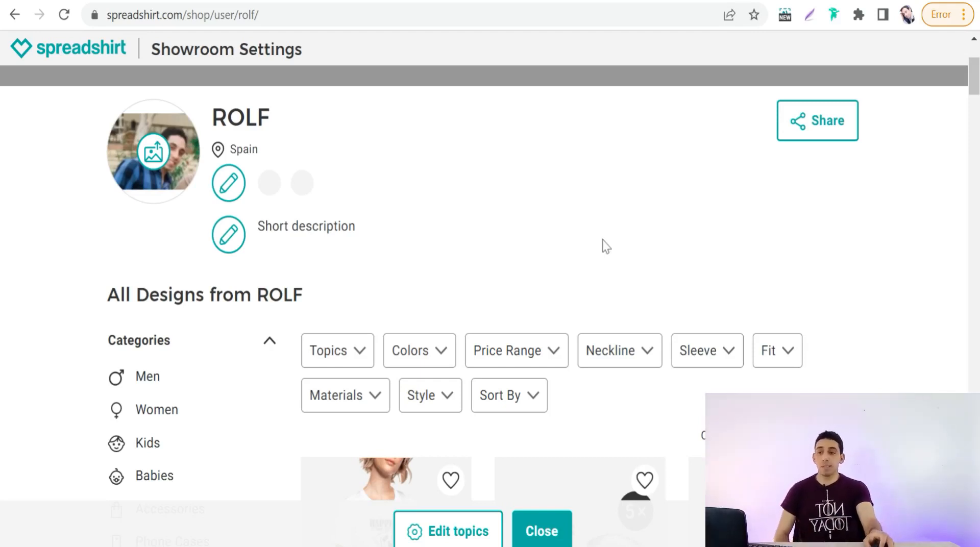
scroll(640, 291, "up", 2)
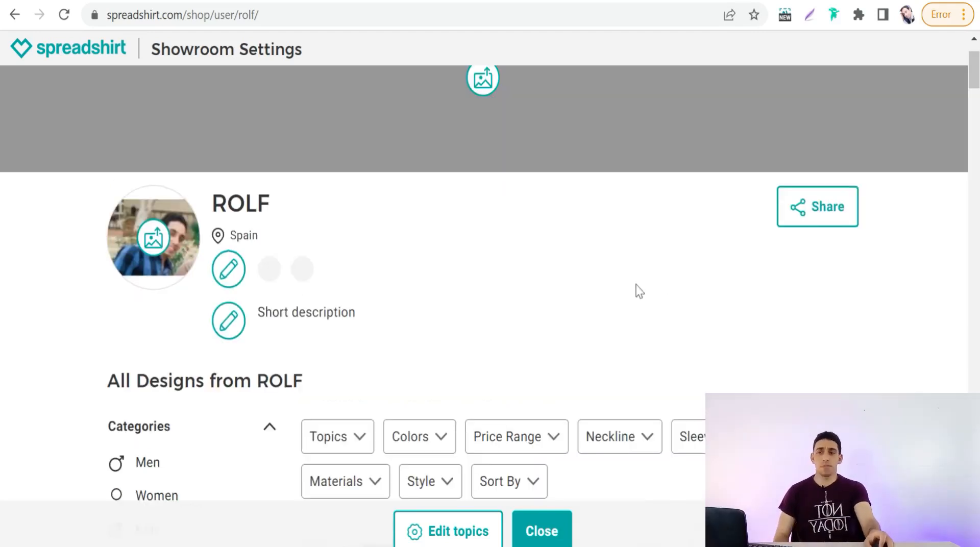
Step: Copy the Showroom's share link and load it in a new Incognito window
left_click(812, 214)
left_click(606, 386)
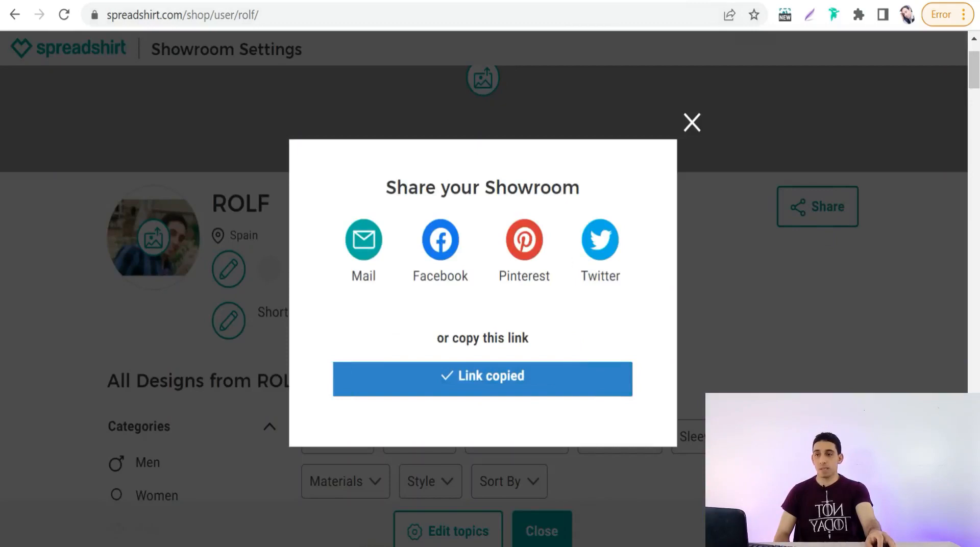
key("ctrl+t")
left_click(965, 15)
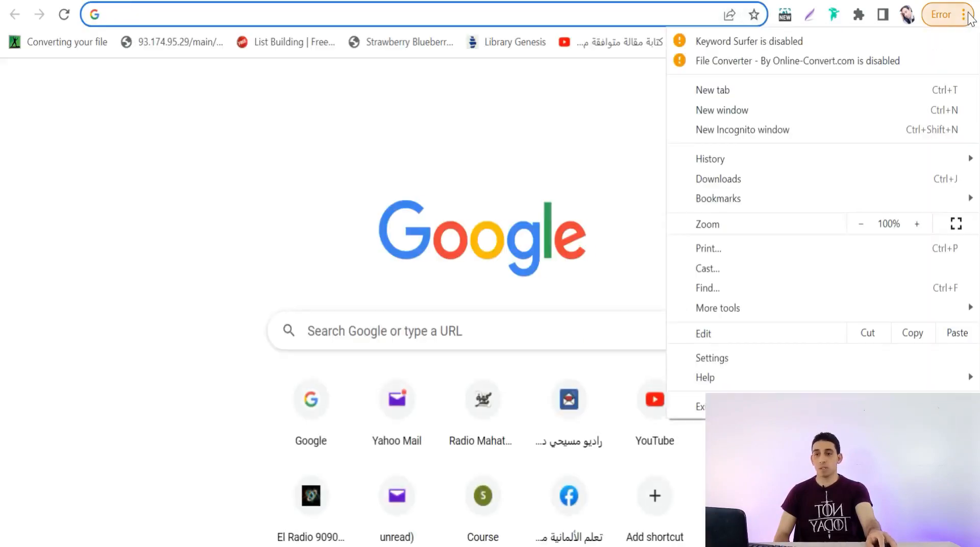
left_click(804, 127)
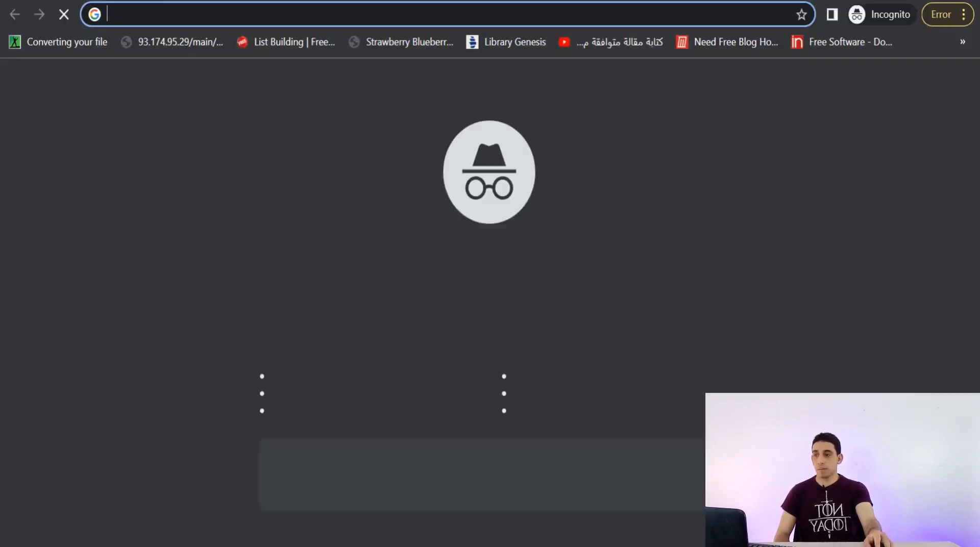
right_click(171, 15)
left_click(212, 130)
key("Return")
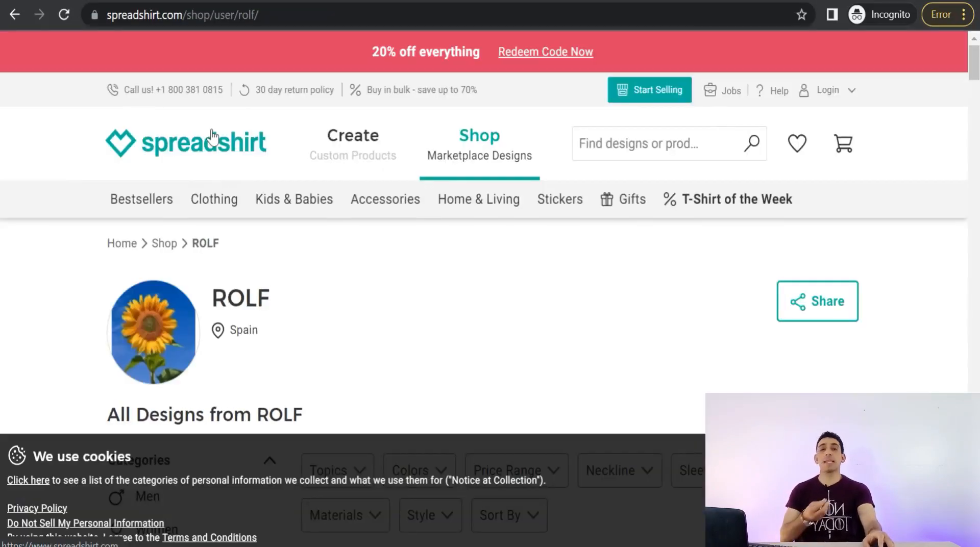
Step: Dismiss the coupon pop-up and filter the Showroom's designs by the Coffee Lover topic
mouse_move(266, 200)
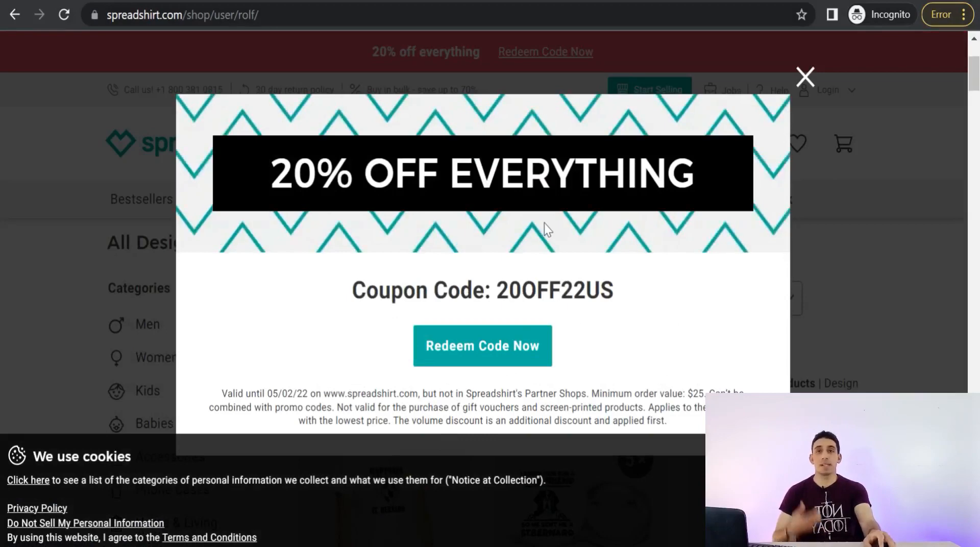
left_click(806, 77)
mouse_move(386, 199)
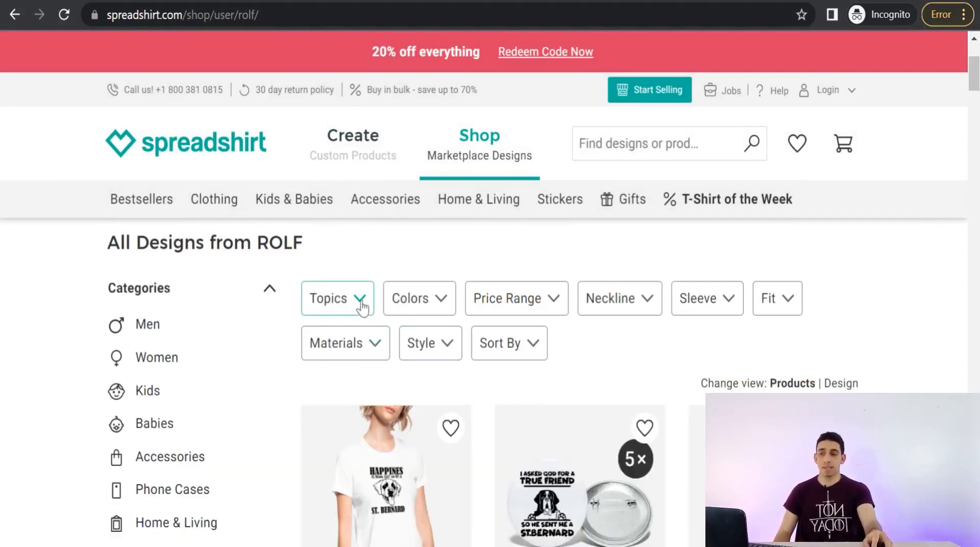
left_click(360, 302)
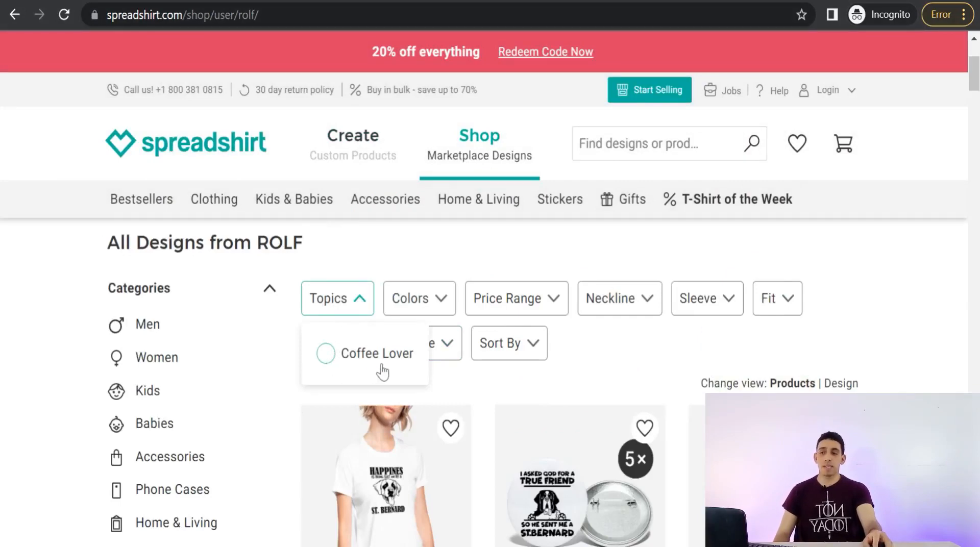
left_click(366, 358)
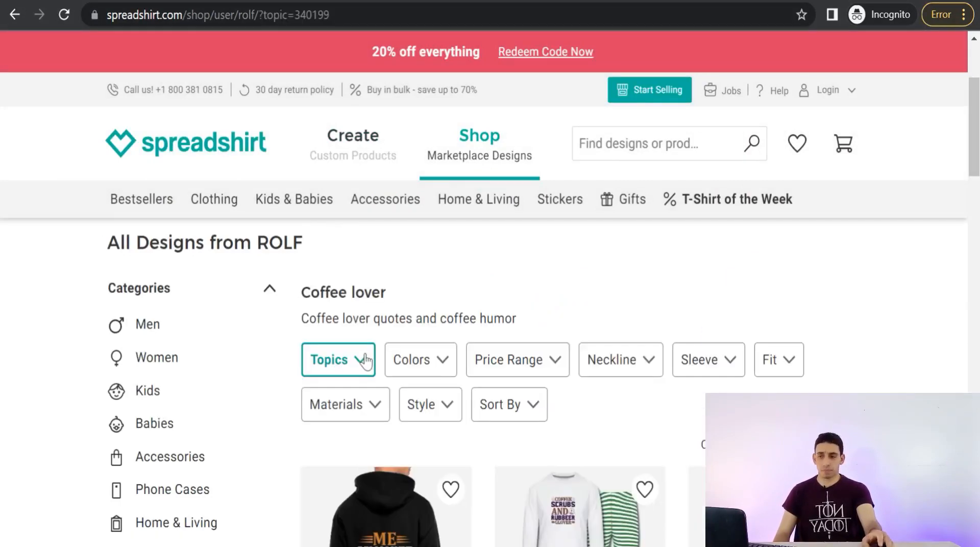
Step: Look through the products listed under the Coffee lover topic
scroll(366, 360, "down", 3)
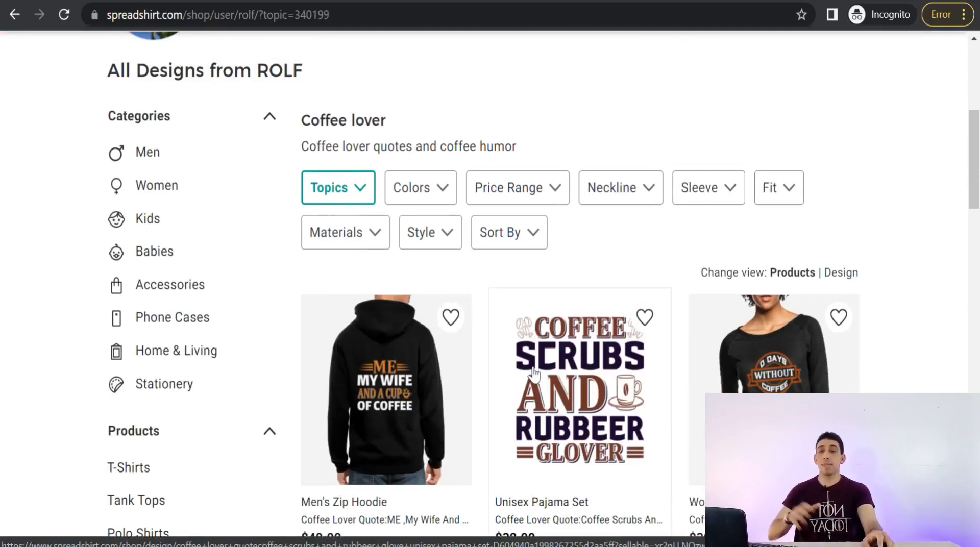
scroll(533, 374, "down", 6)
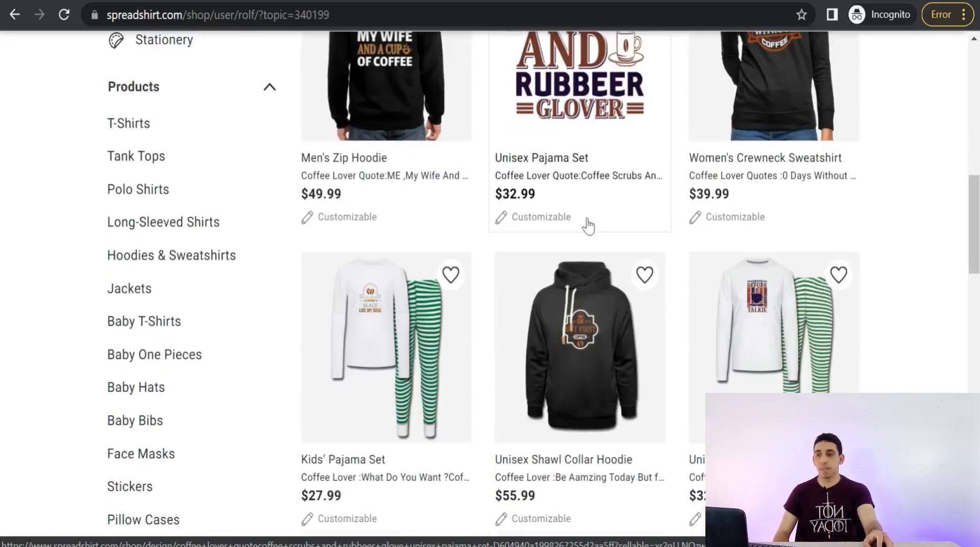
scroll(420, 368, "down", 8)
scroll(480, 322, "up", 15)
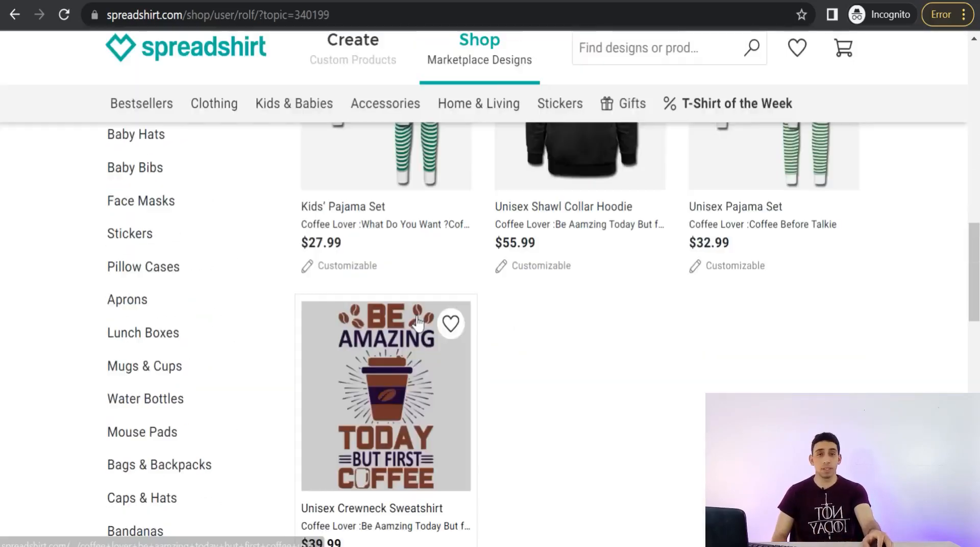
scroll(434, 365, "up", 5)
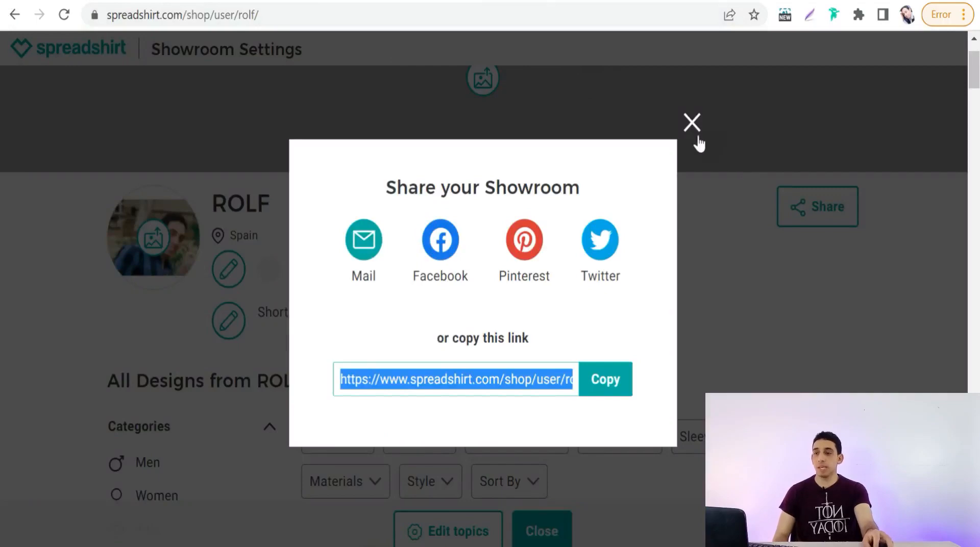
Step: Close the share dialog, open the Showroom's topic editor and start creating a new topic
left_click(692, 123)
scroll(624, 308, "down", 3)
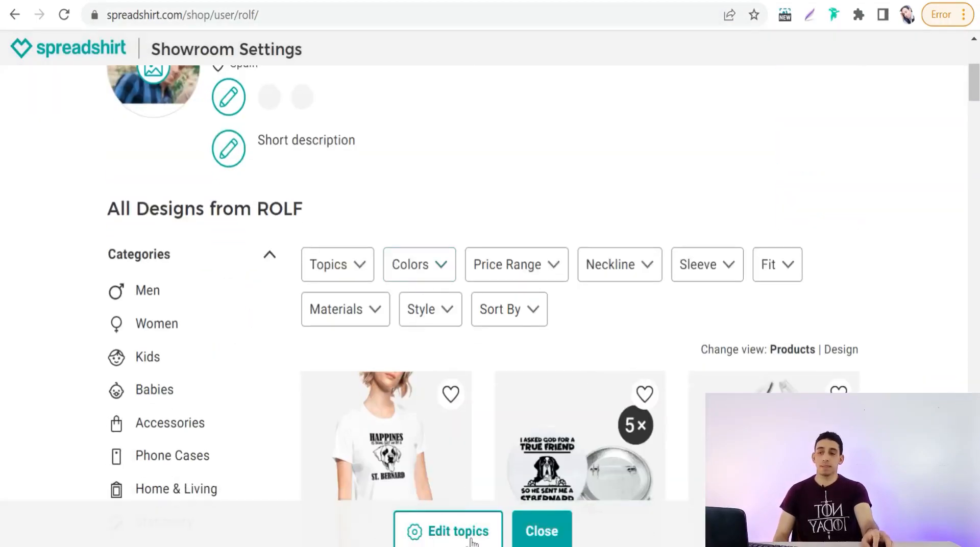
left_click(442, 533)
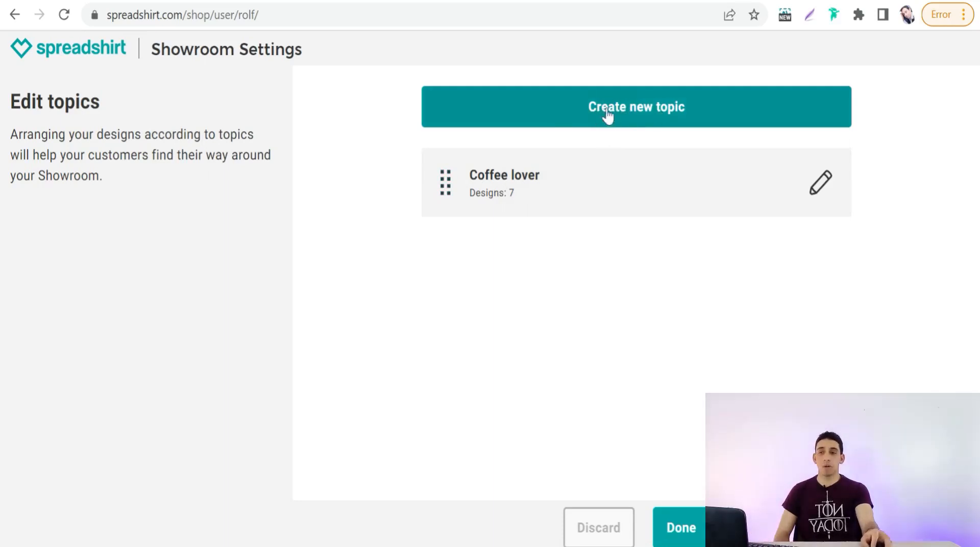
left_click(652, 117)
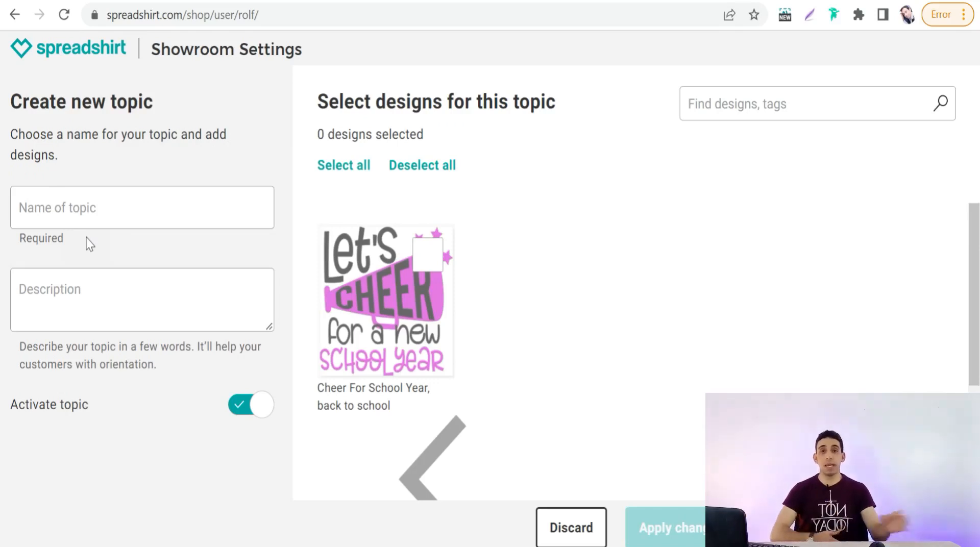
left_click(266, 322)
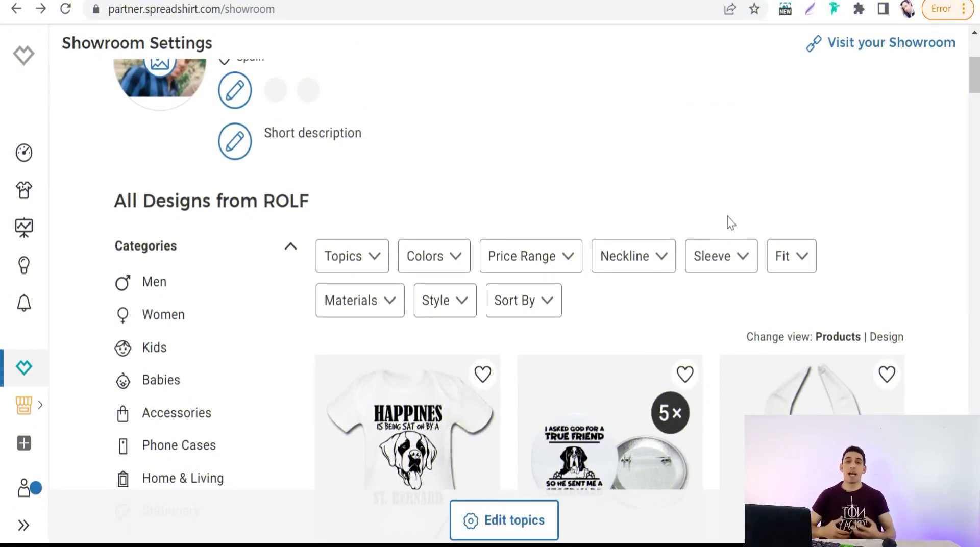
Step: Look through the products shown in the partner area's Showroom settings
scroll(696, 296, "down", 3)
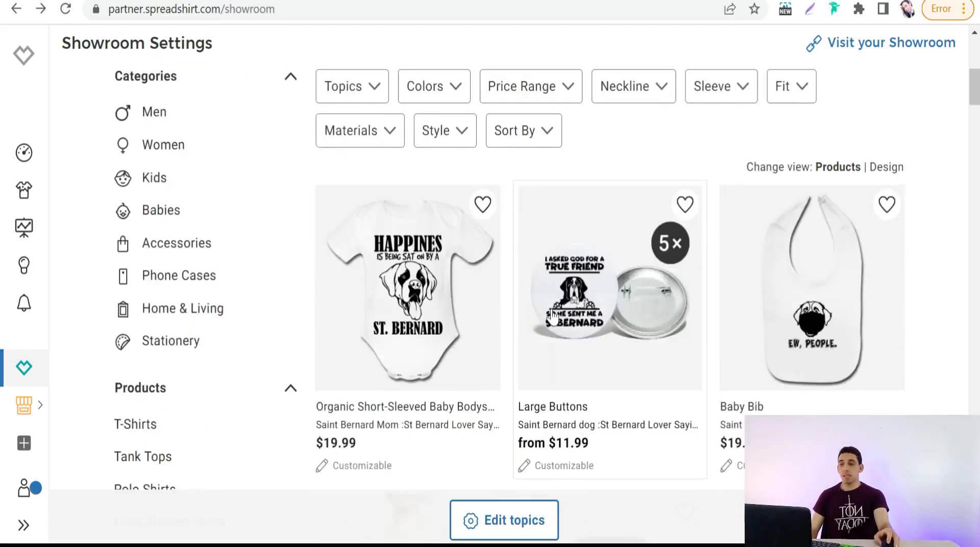
scroll(476, 315, "down", 3)
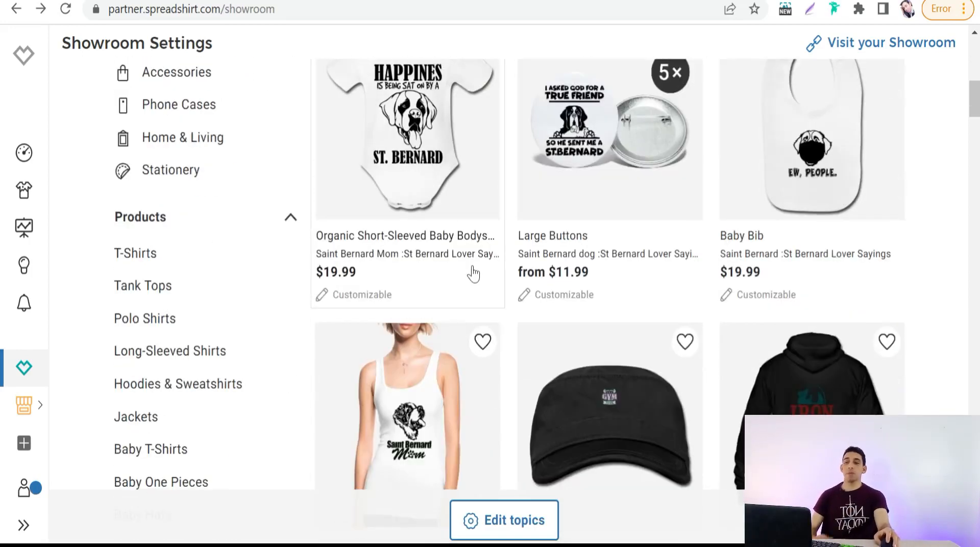
Step: Open the Saint Bernard Mom Women's Long Tank Top from the Showroom's products and show its sharing options
scroll(473, 274, "down", 3)
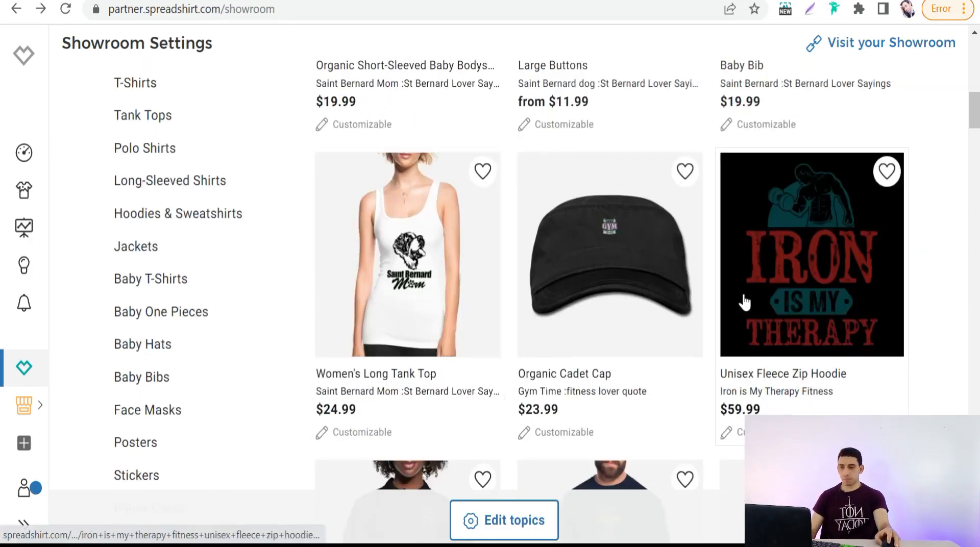
left_click(422, 259)
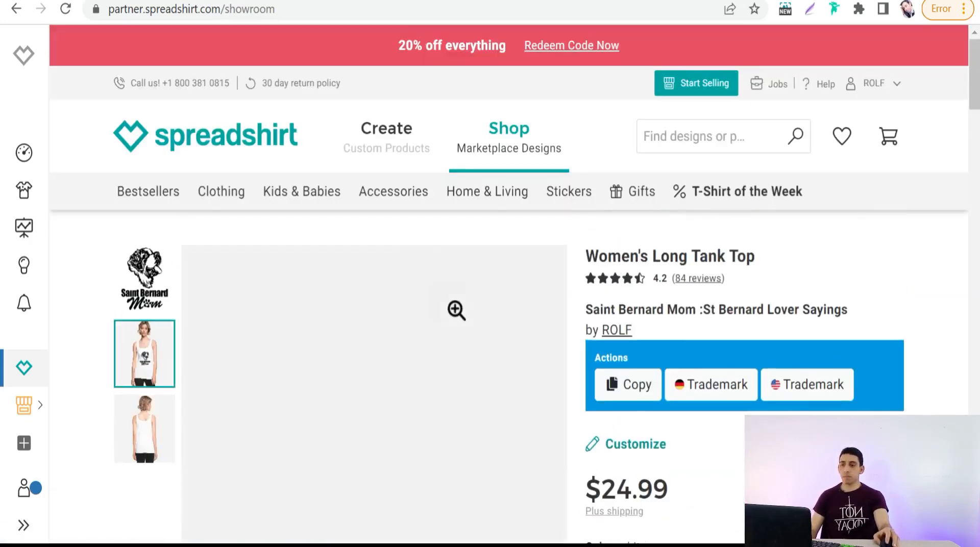
scroll(505, 317, "down", 3)
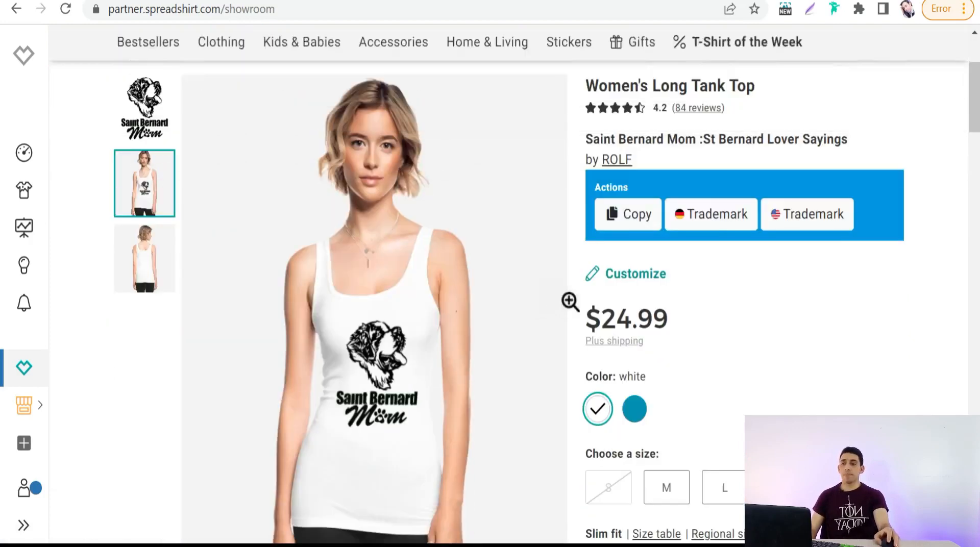
scroll(793, 285, "down", 5)
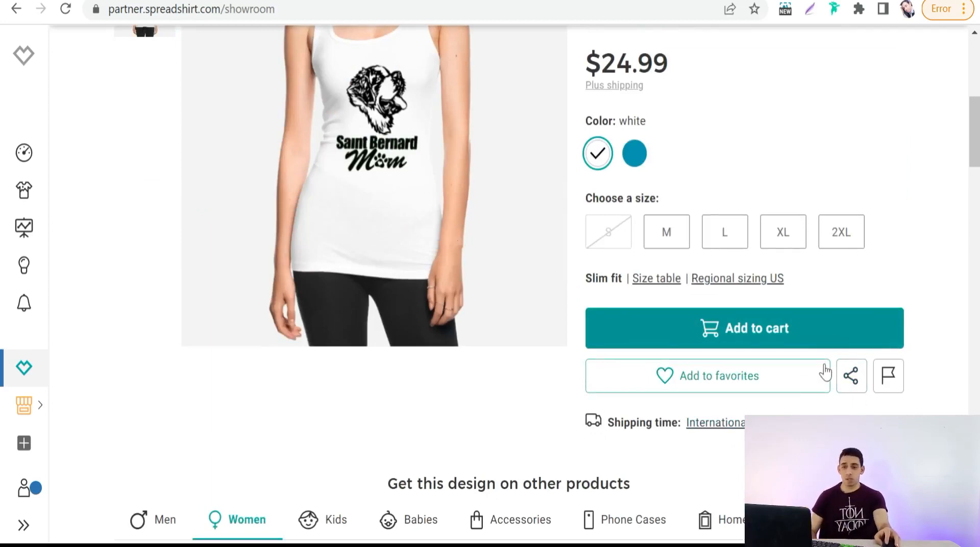
left_click(851, 376)
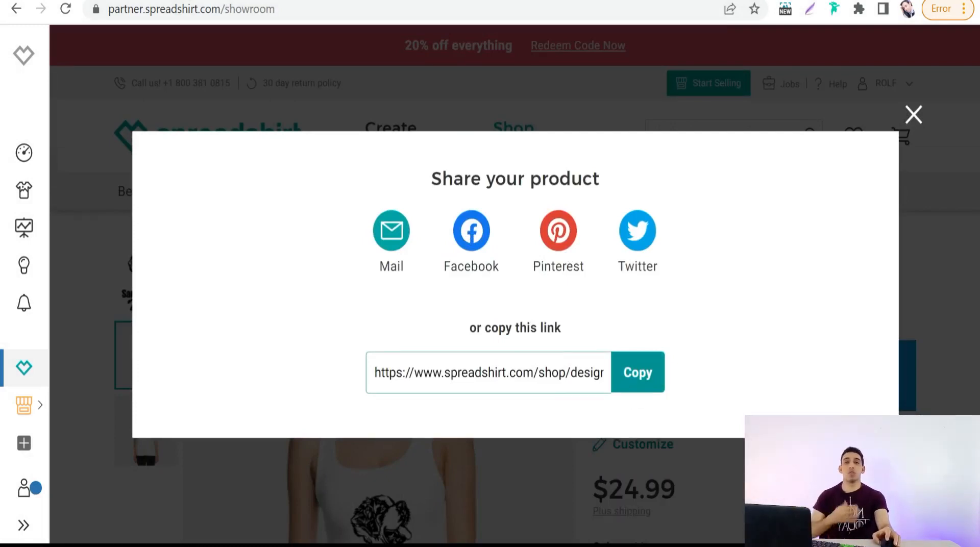
Step: Close the product's share dialog and return to the full design overview in the Showroom settings
left_click(914, 116)
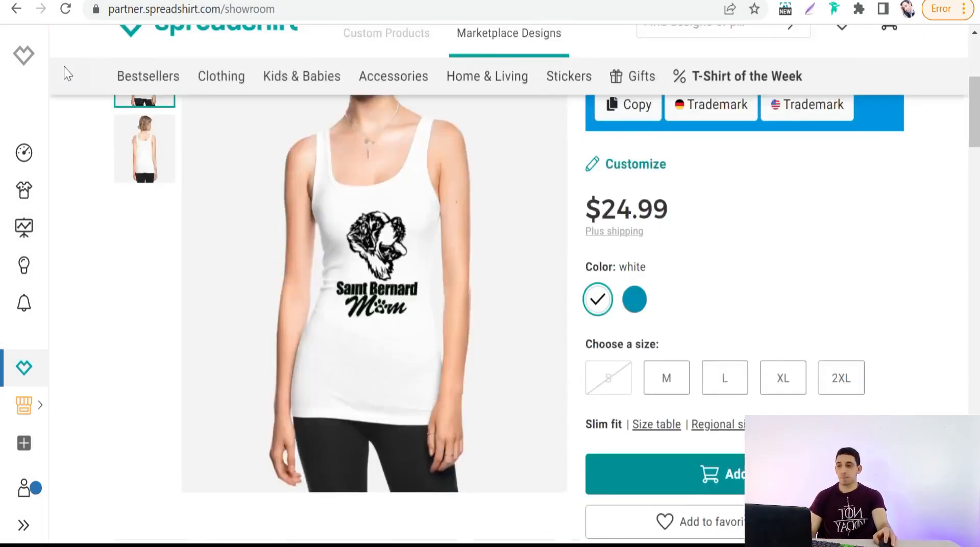
scroll(63, 72, "up", 3)
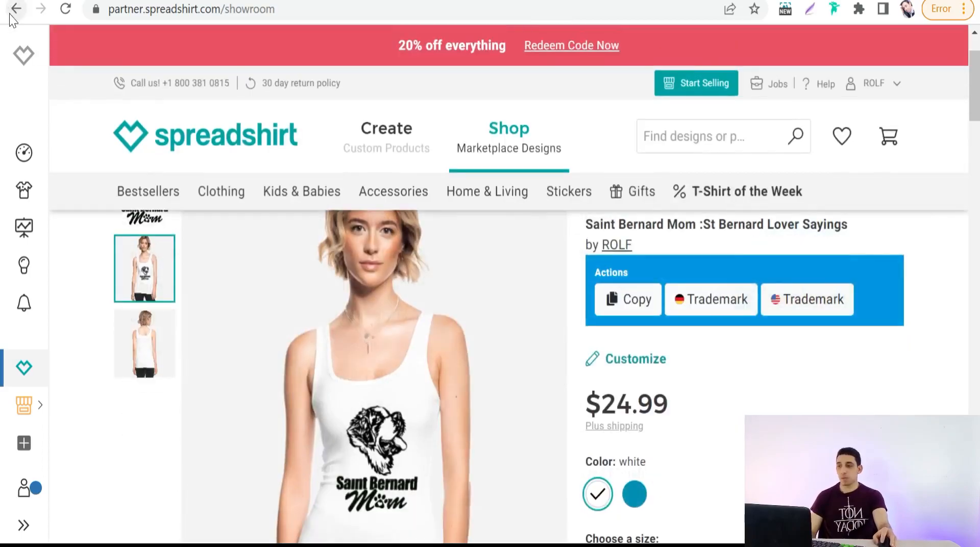
left_click(11, 14)
scroll(373, 251, "down", 5)
scroll(372, 251, "up", 8)
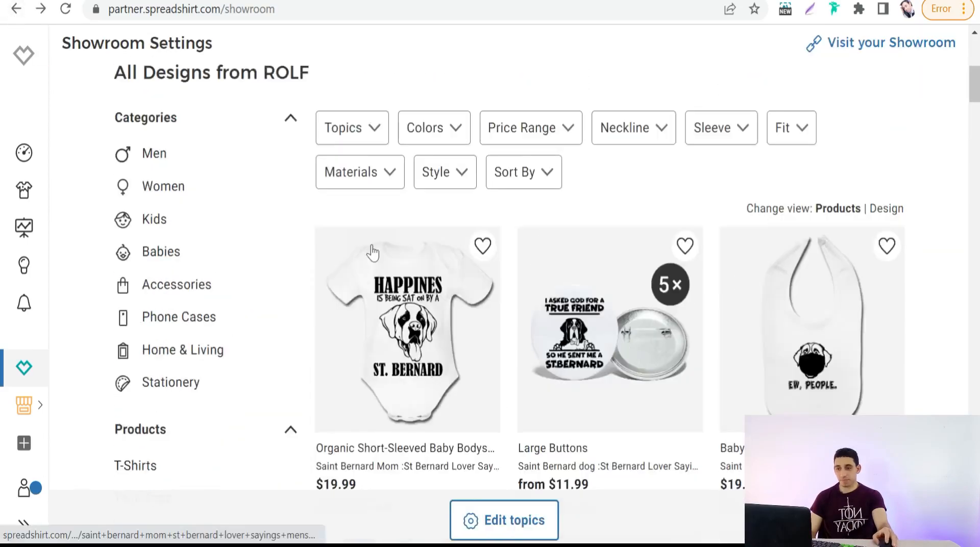